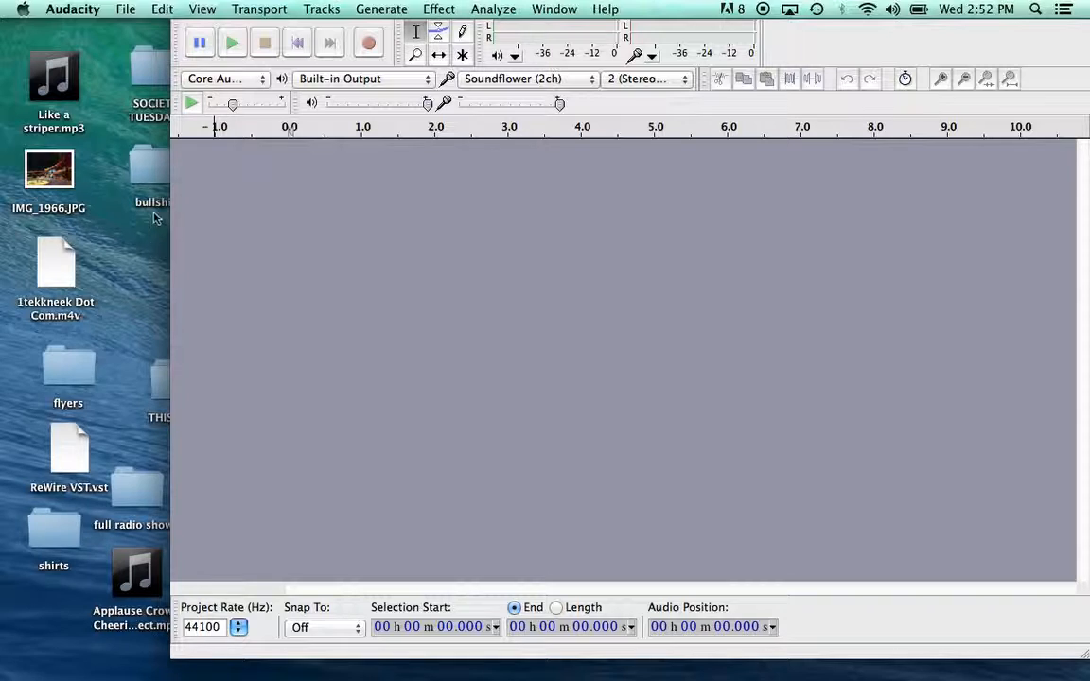
Step: Open Like a striper.mp3 from the Desktop and play back about the first 20 seconds of the track
{"action": "left_click", "coordinate": [125, 10]}
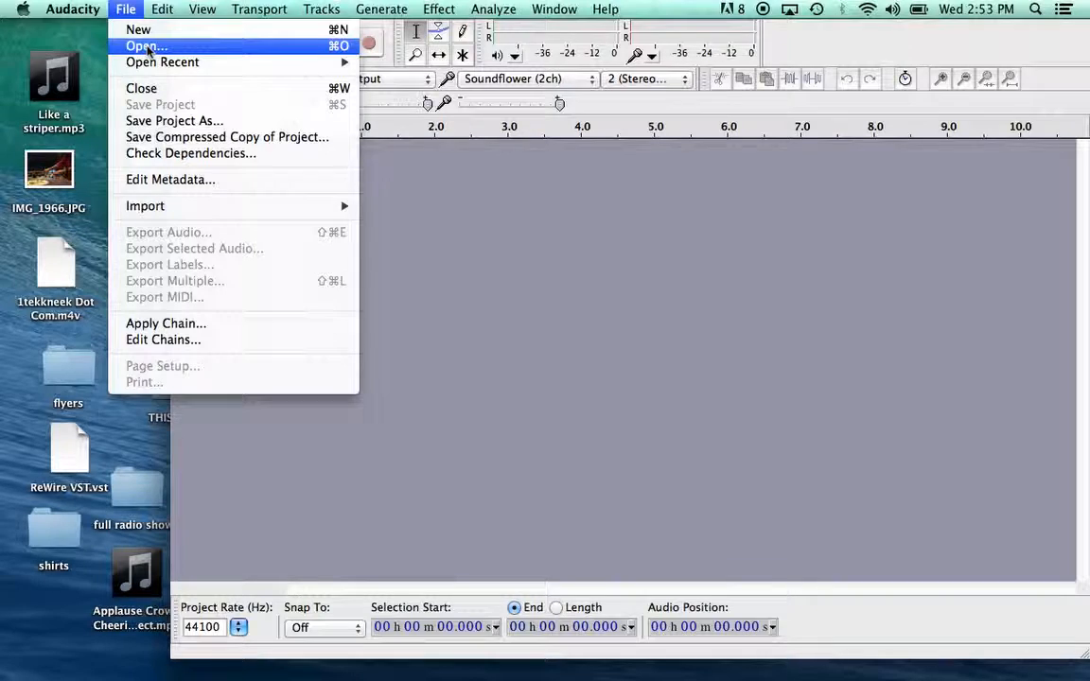
{"action": "left_click", "coordinate": [147, 47]}
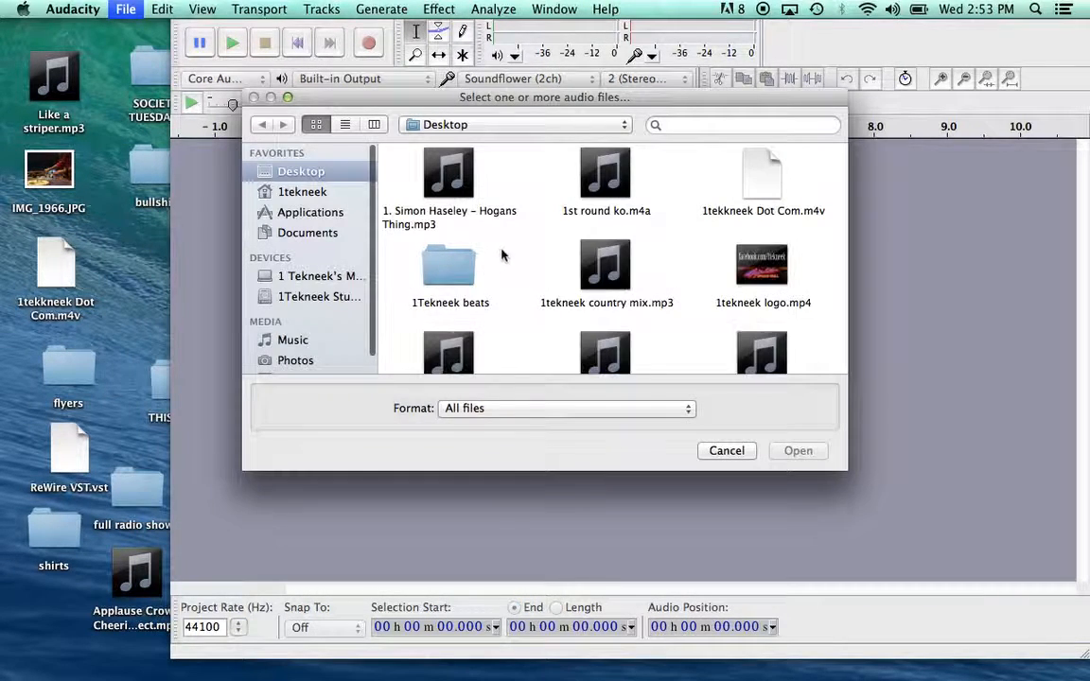
{"action": "scroll", "coordinate": [531, 252], "scroll_direction": "down", "scroll_amount": 10}
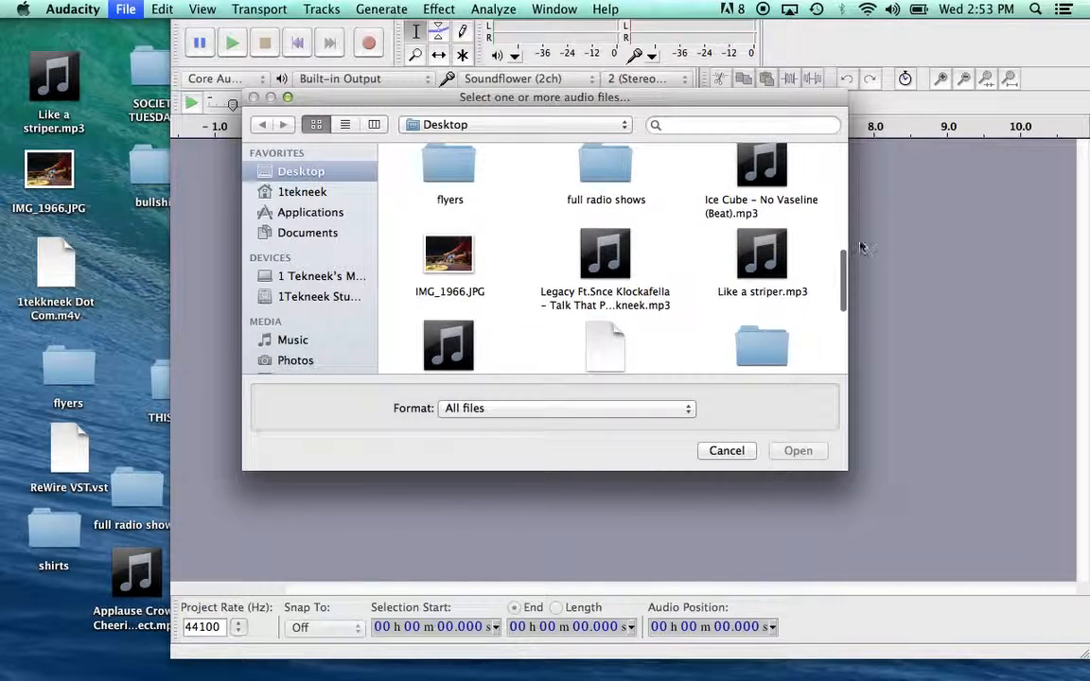
{"action": "left_click", "coordinate": [763, 260]}
{"action": "left_click", "coordinate": [799, 449]}
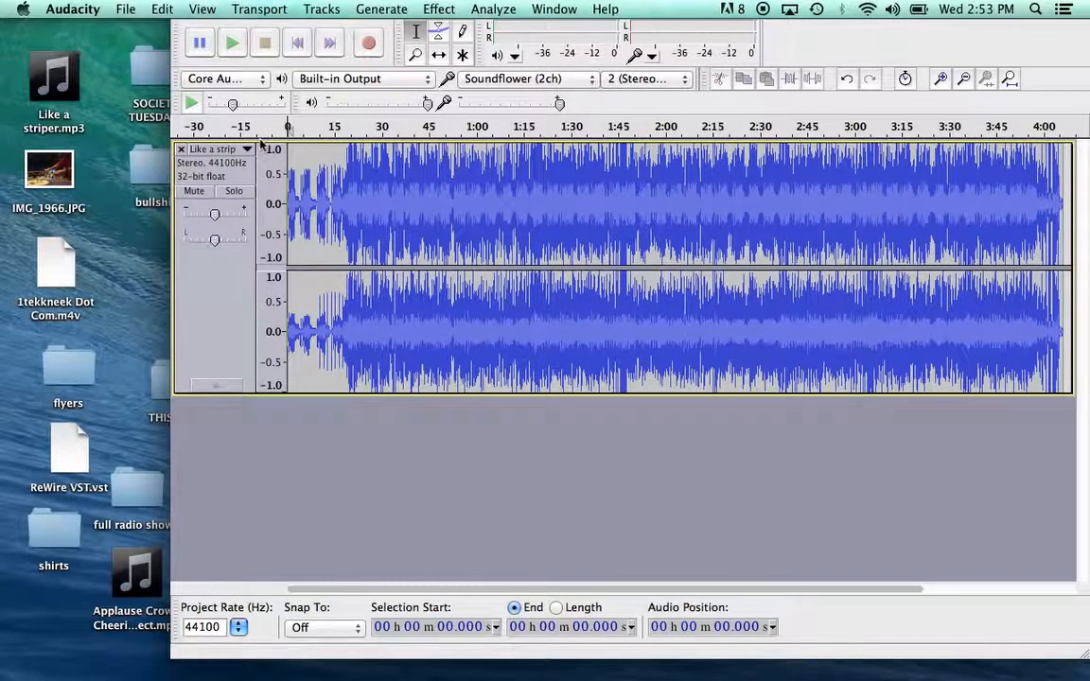
{"action": "left_click", "coordinate": [232, 52]}
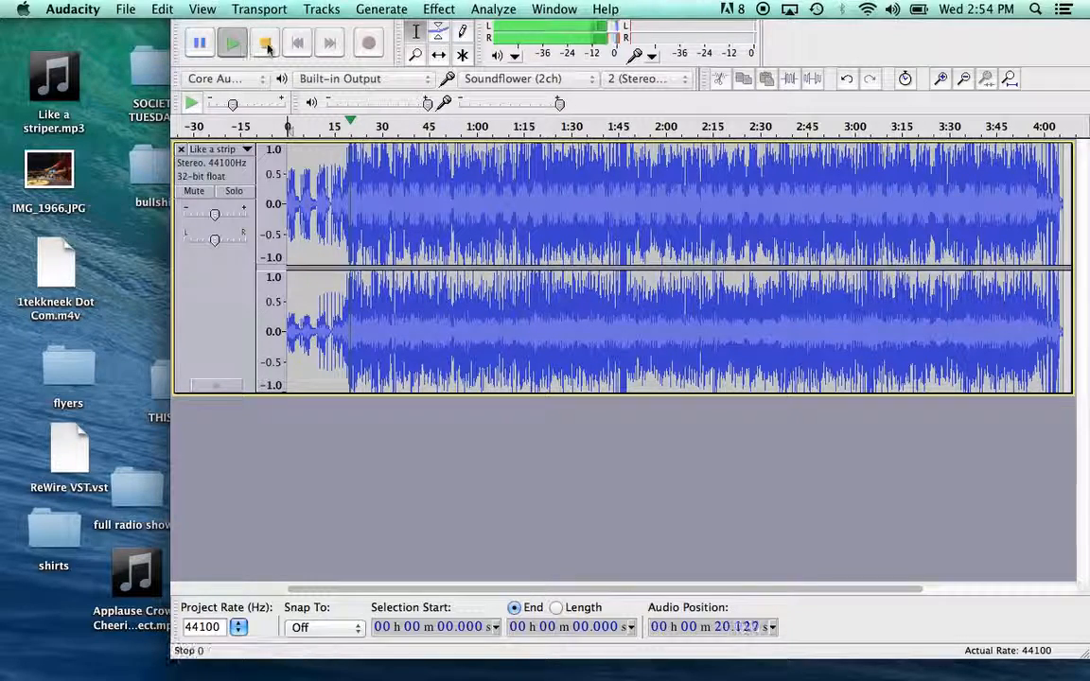
{"action": "left_click", "coordinate": [266, 44]}
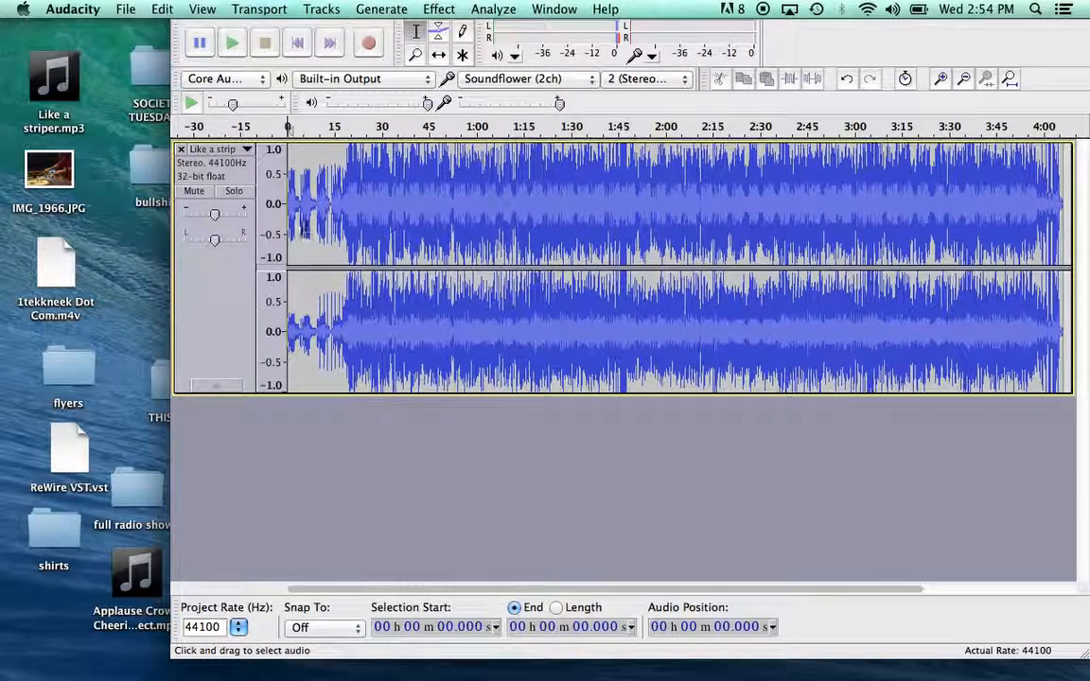
Step: Export the audio to the Downloads folder as an MP3 file named "Legacy - Like a striper"
{"action": "left_click", "coordinate": [126, 12]}
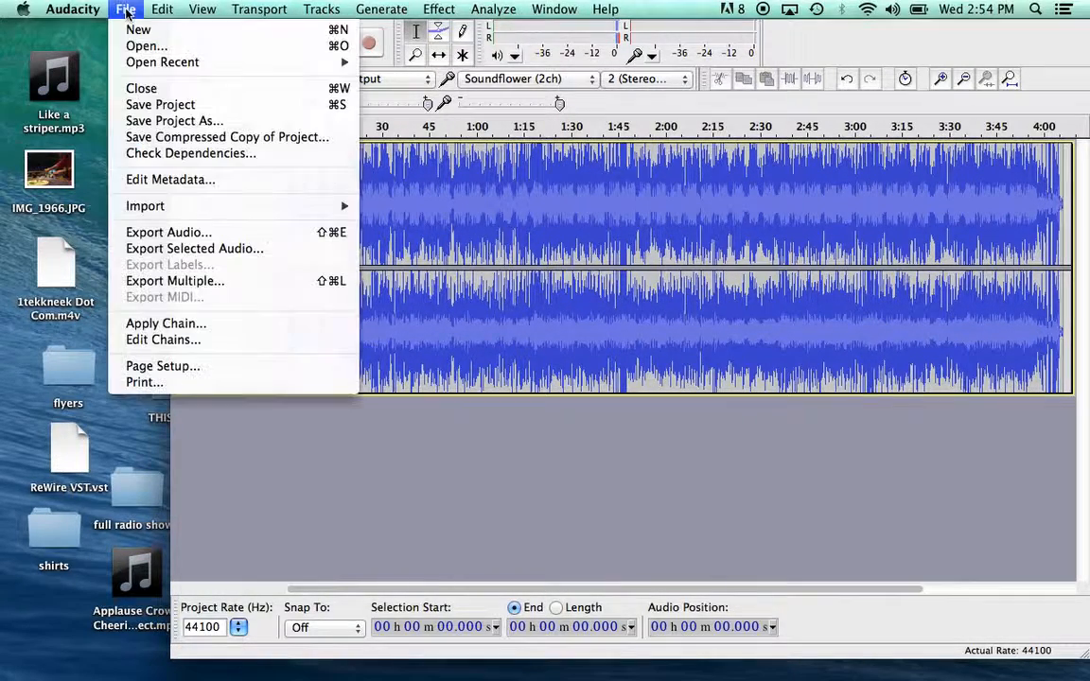
{"action": "mouse_move", "coordinate": [171, 206]}
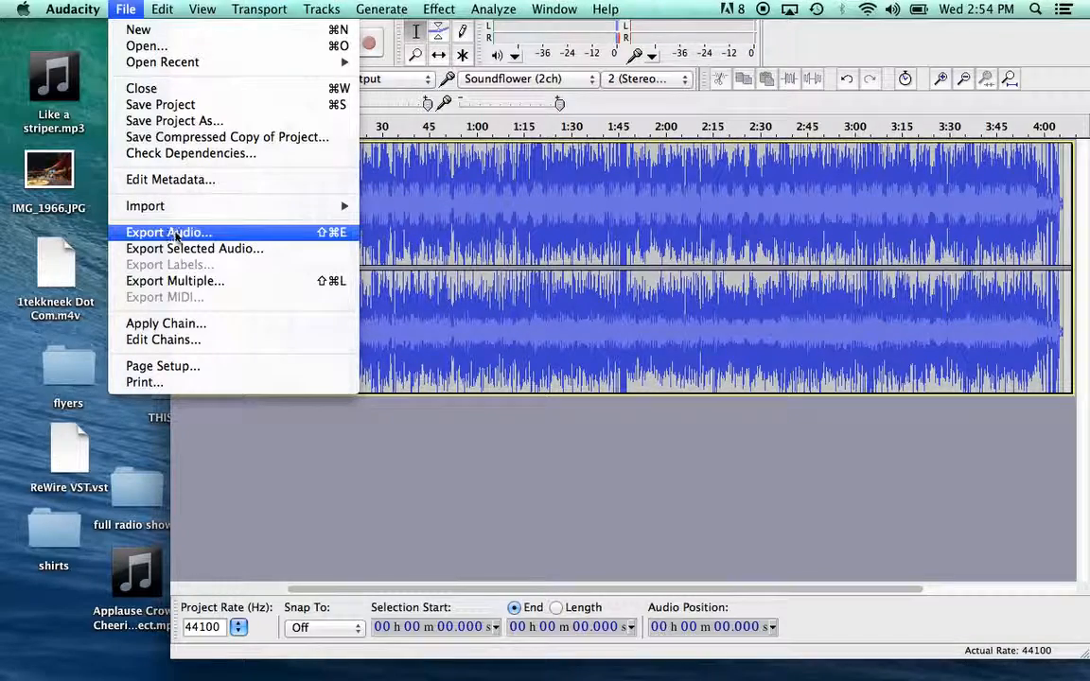
{"action": "left_click", "coordinate": [168, 231]}
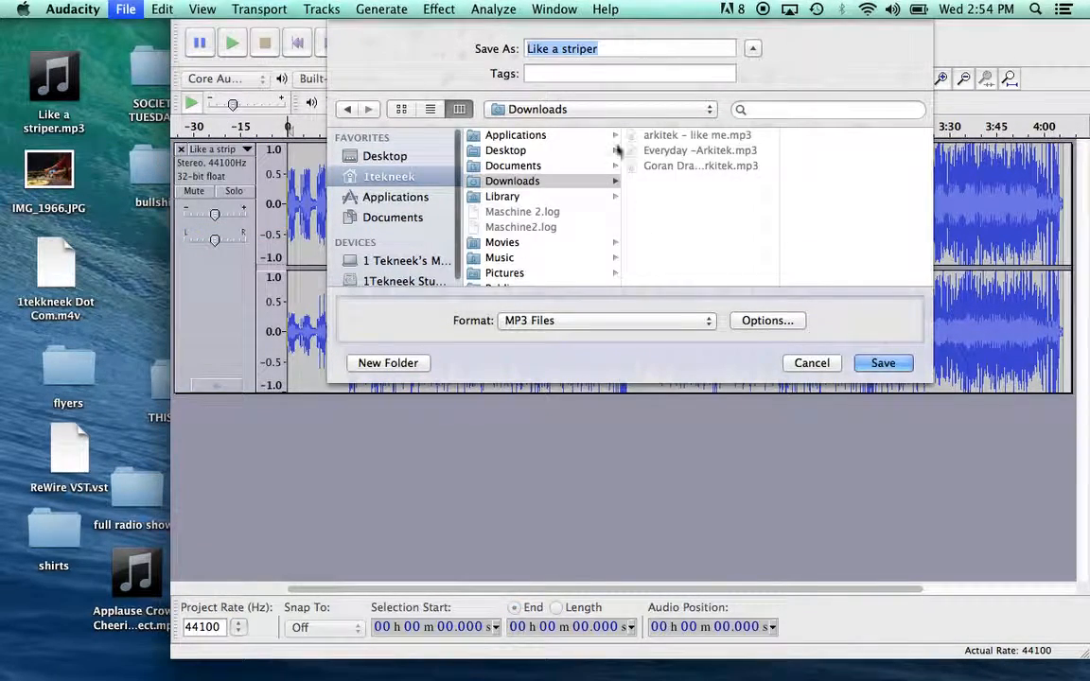
{"action": "left_click", "coordinate": [527, 49]}
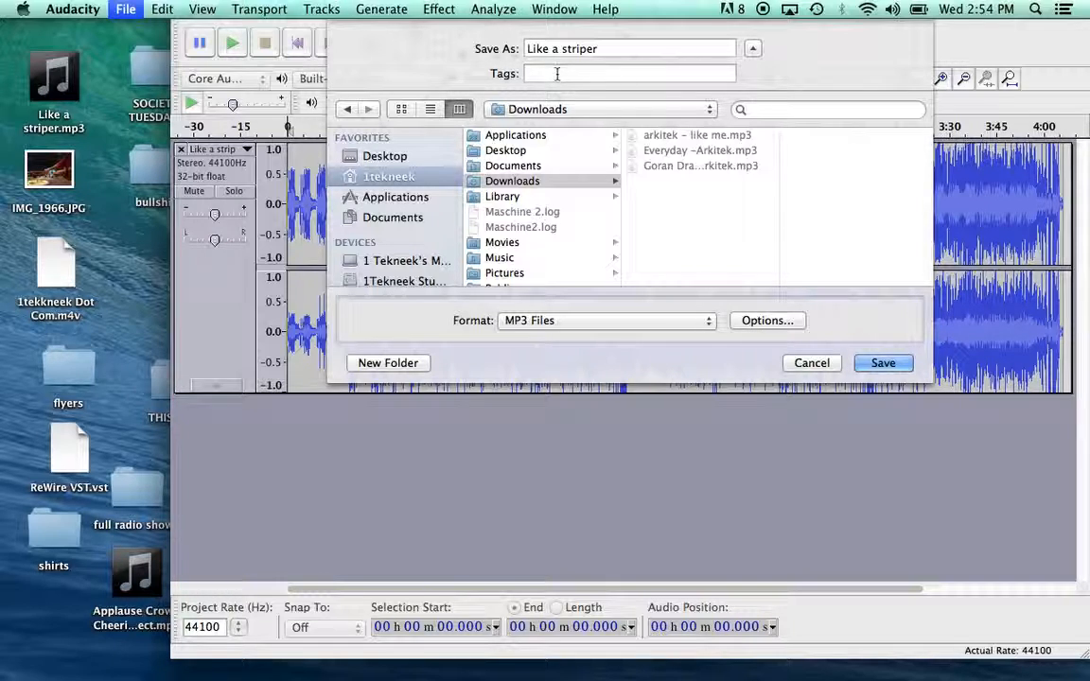
{"action": "type", "text": "L"}
{"action": "type", "text": "egac"}
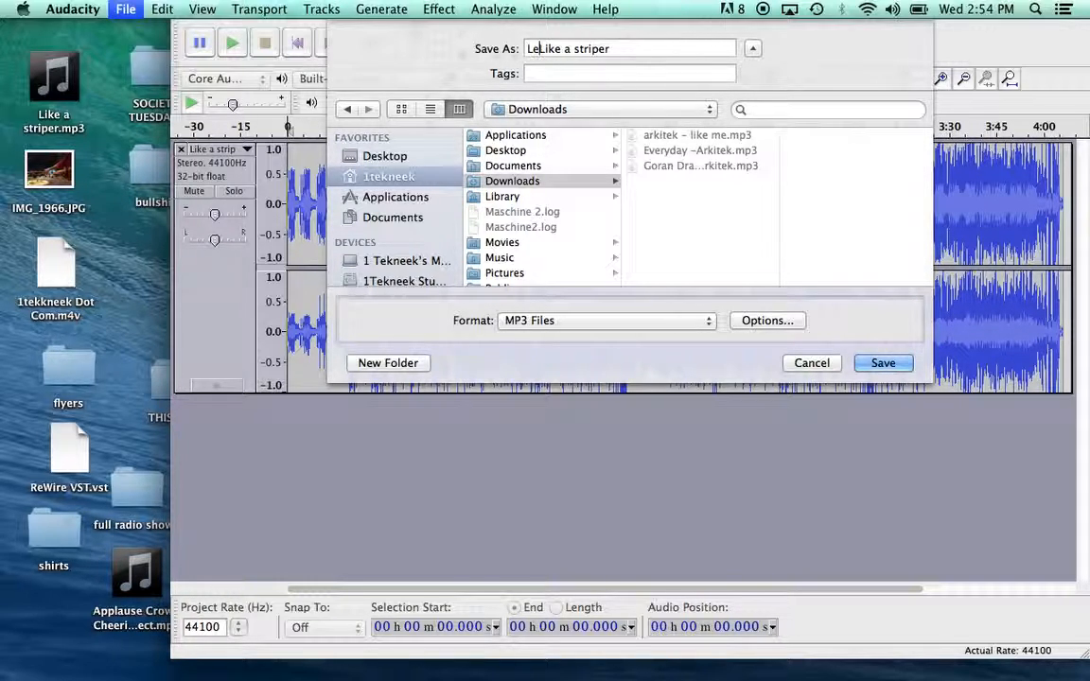
{"action": "type", "text": "y -"}
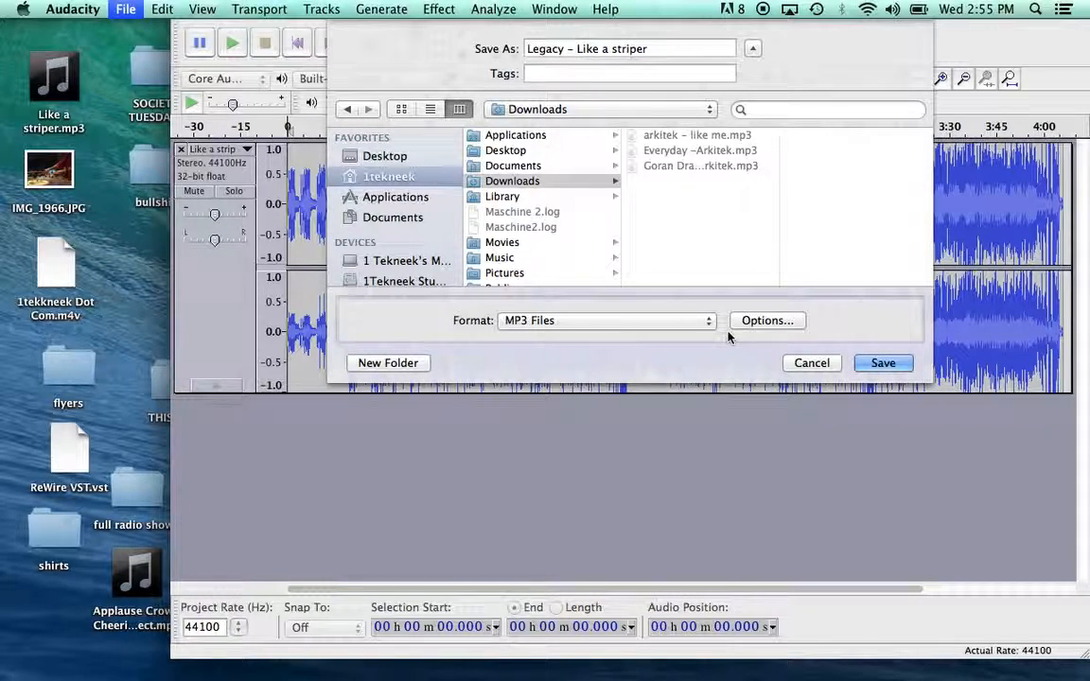
{"action": "left_click", "coordinate": [882, 364]}
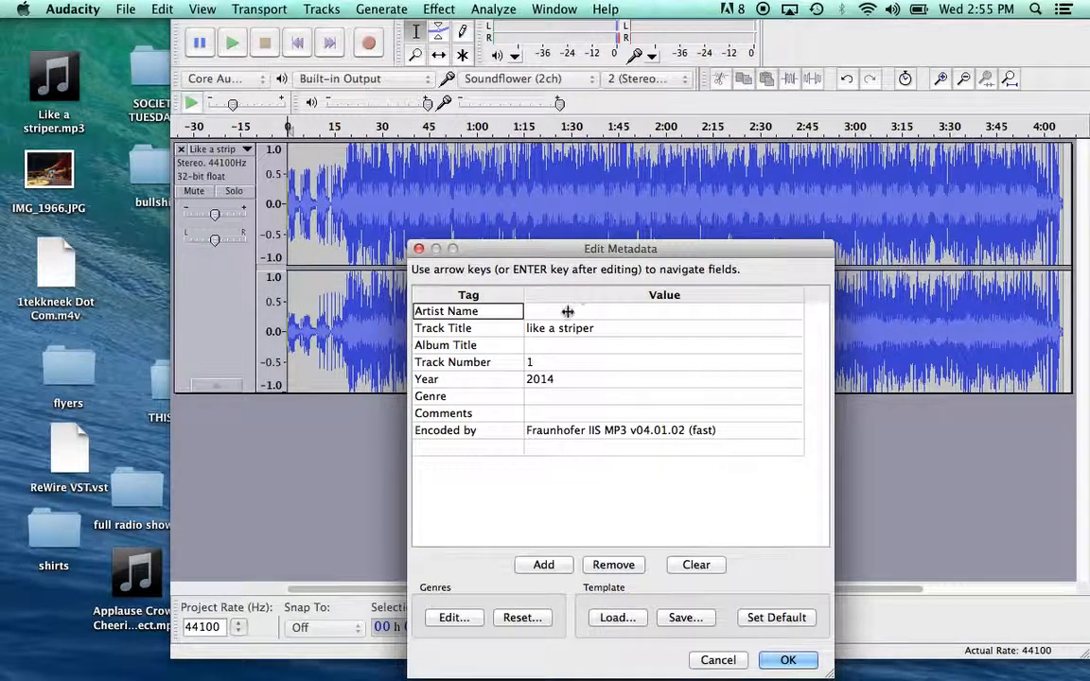
Step: Enter "Legacy" as the artist name in the export metadata
{"action": "left_click", "coordinate": [537, 313]}
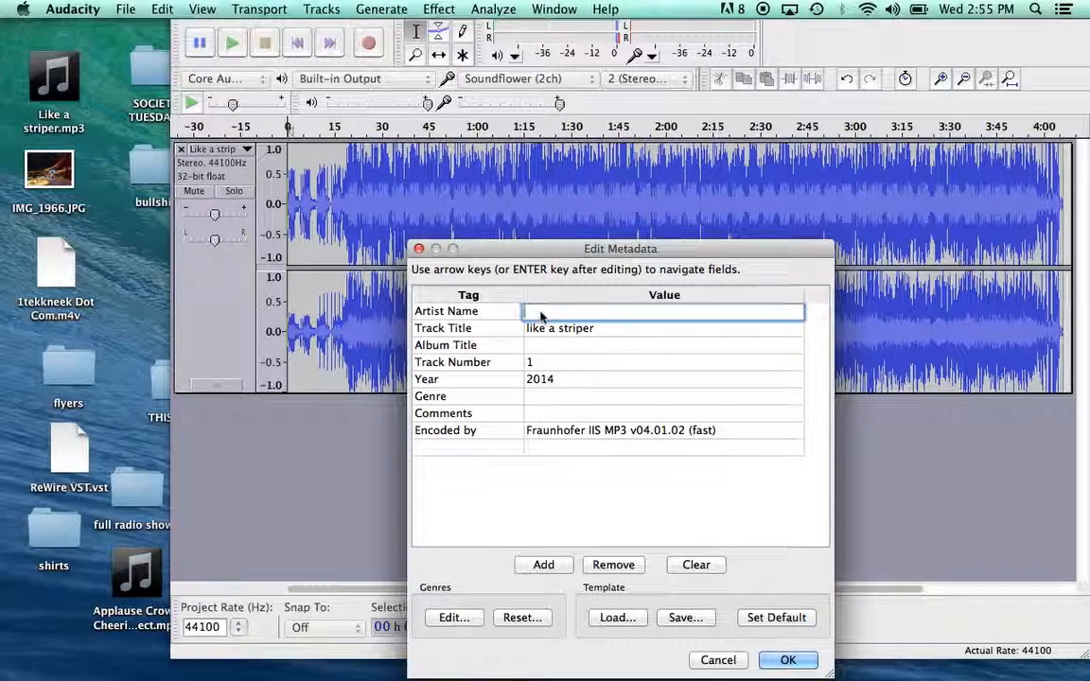
{"action": "type", "text": "L"}
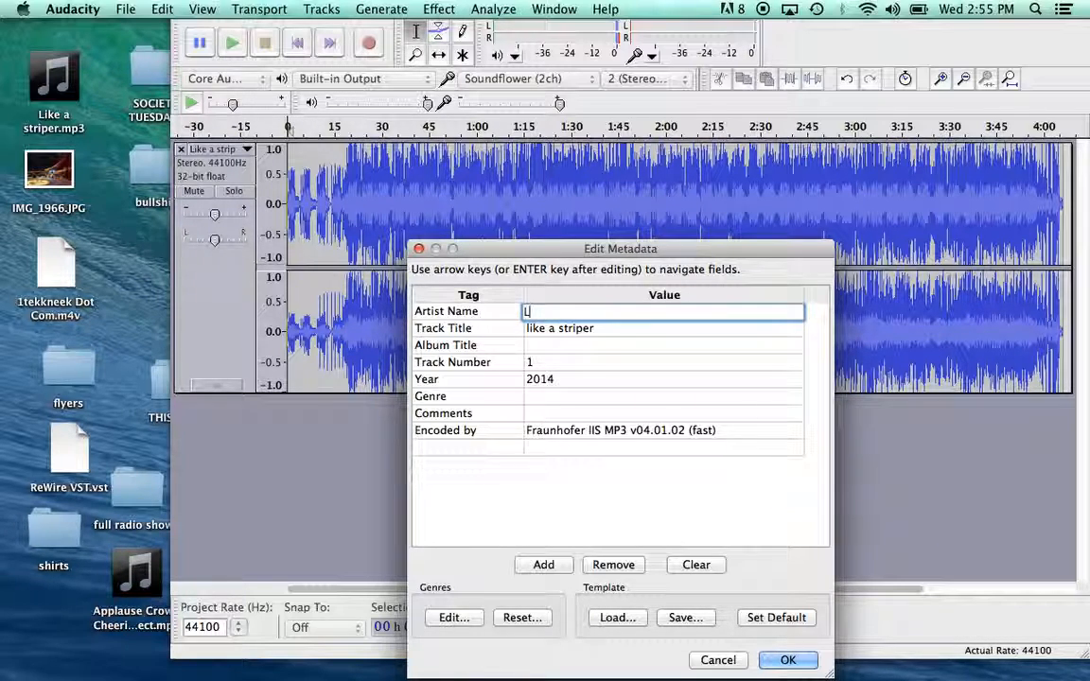
{"action": "type", "text": "egacy"}
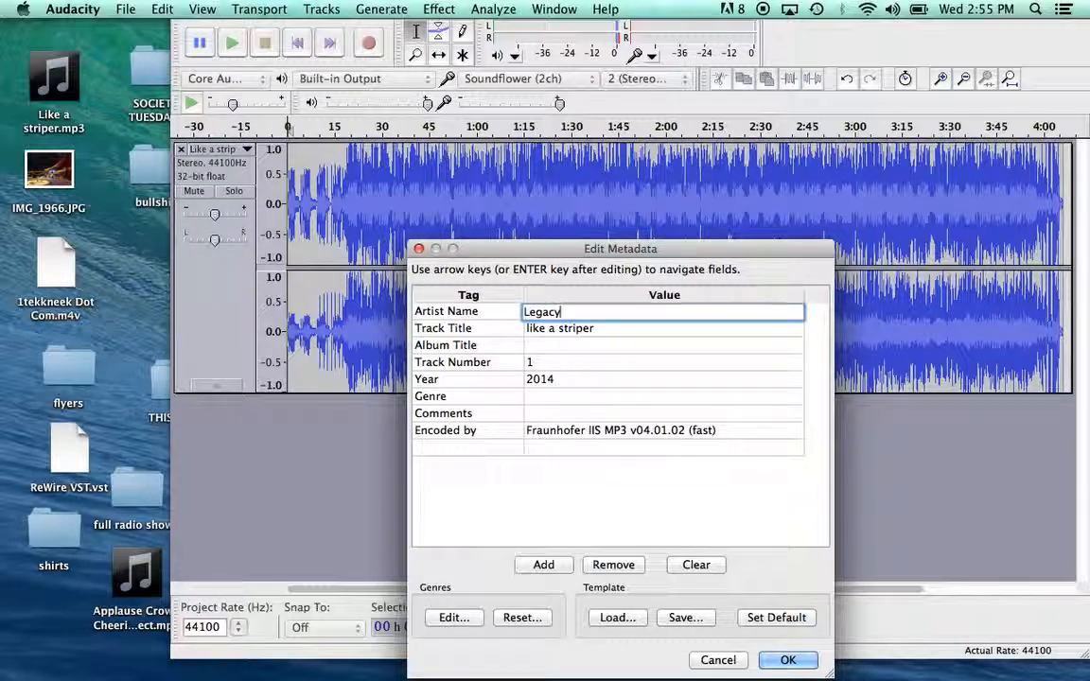
Step: Extend the track title to "like a striper (8bar intro) (dirty)" and confirm the metadata to finish the export
{"action": "left_click", "coordinate": [531, 331]}
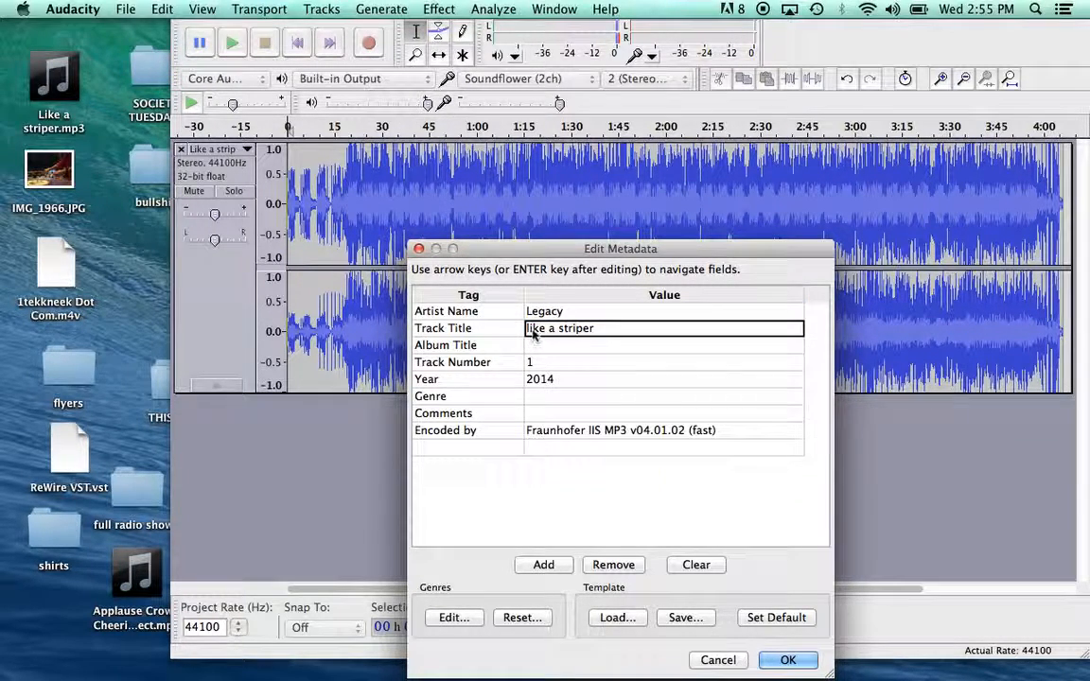
{"action": "left_click", "coordinate": [598, 333]}
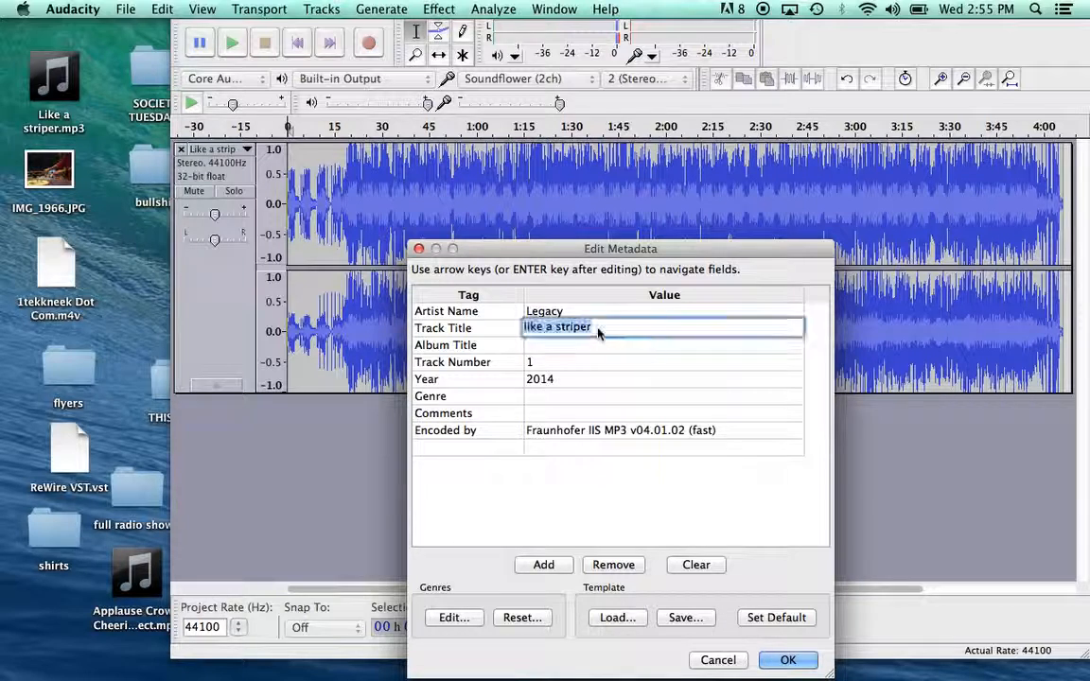
{"action": "left_click", "coordinate": [598, 331]}
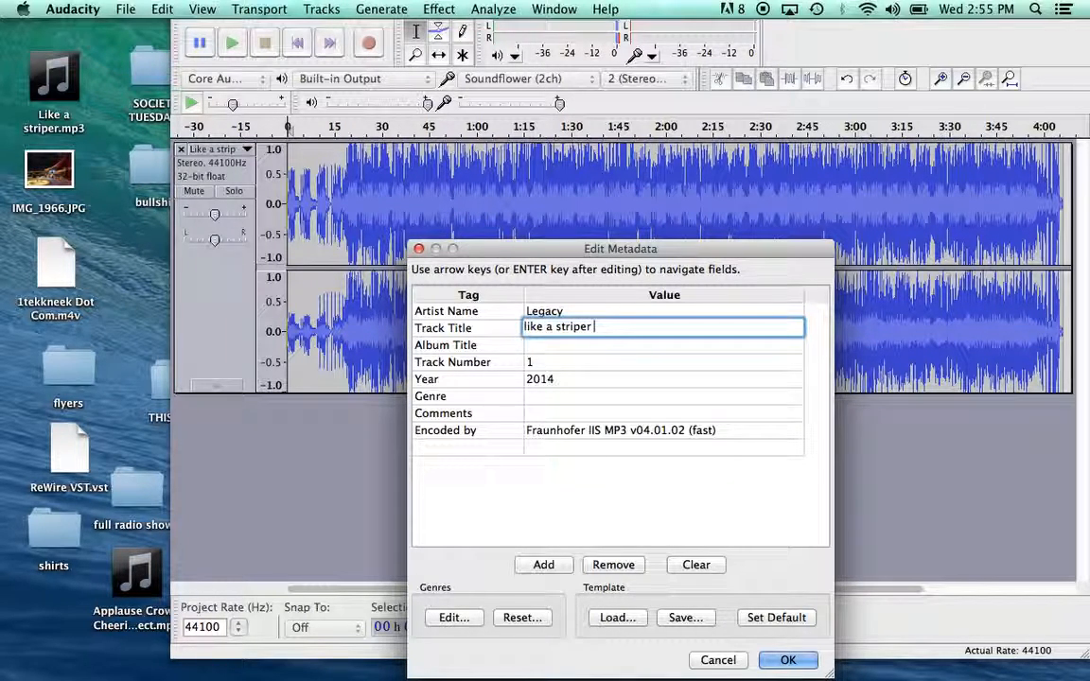
{"action": "type", "text": "(8bat"}
{"action": "key", "text": "BackSpace"}
{"action": "type", "text": "r in"}
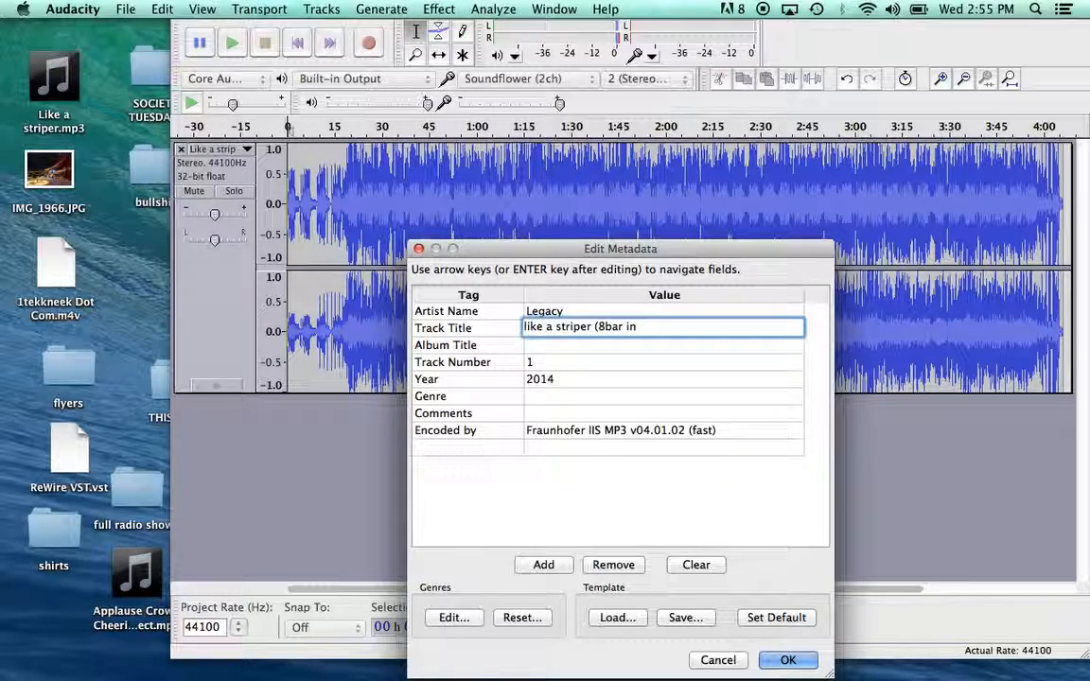
{"action": "type", "text": "tro)"}
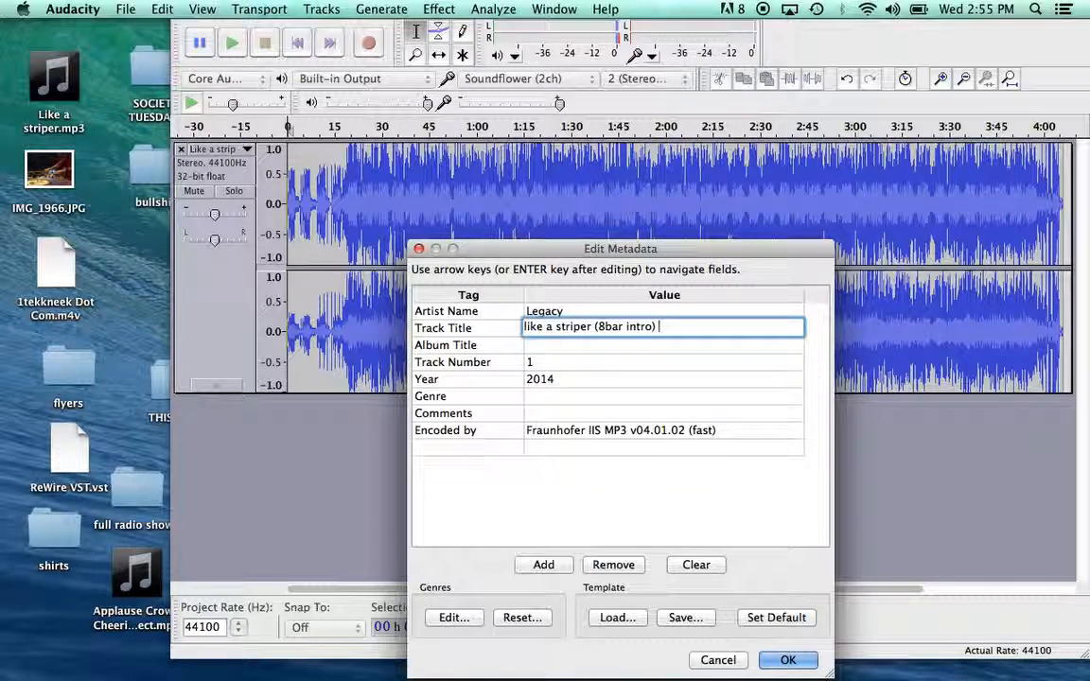
{"action": "type", "text": " ("}
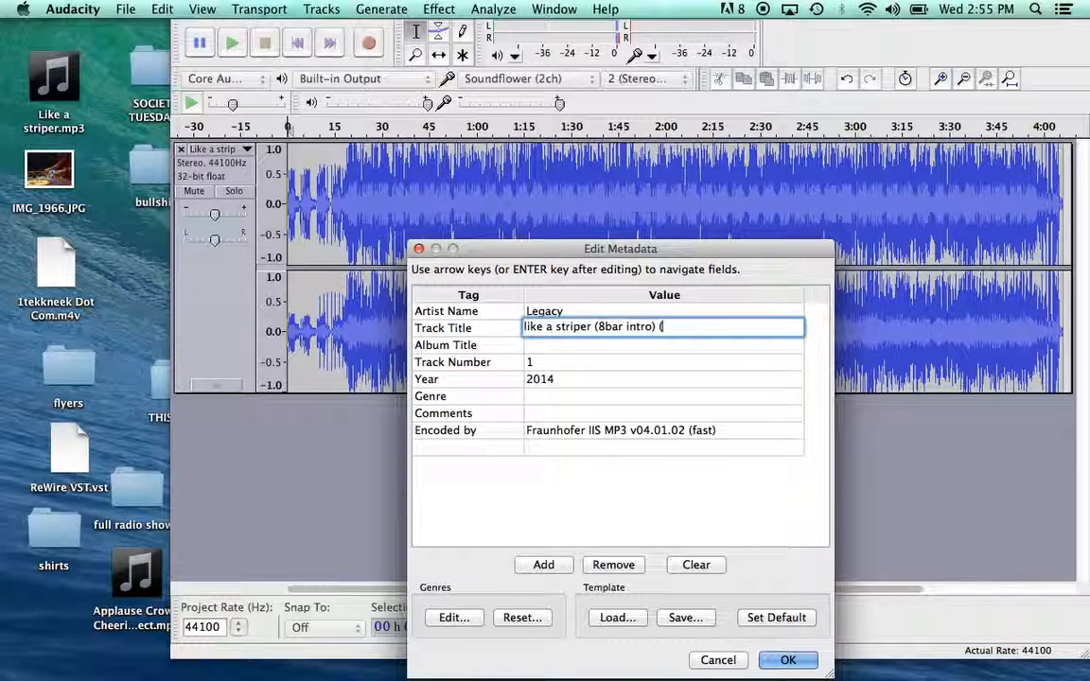
{"action": "type", "text": "dirt"}
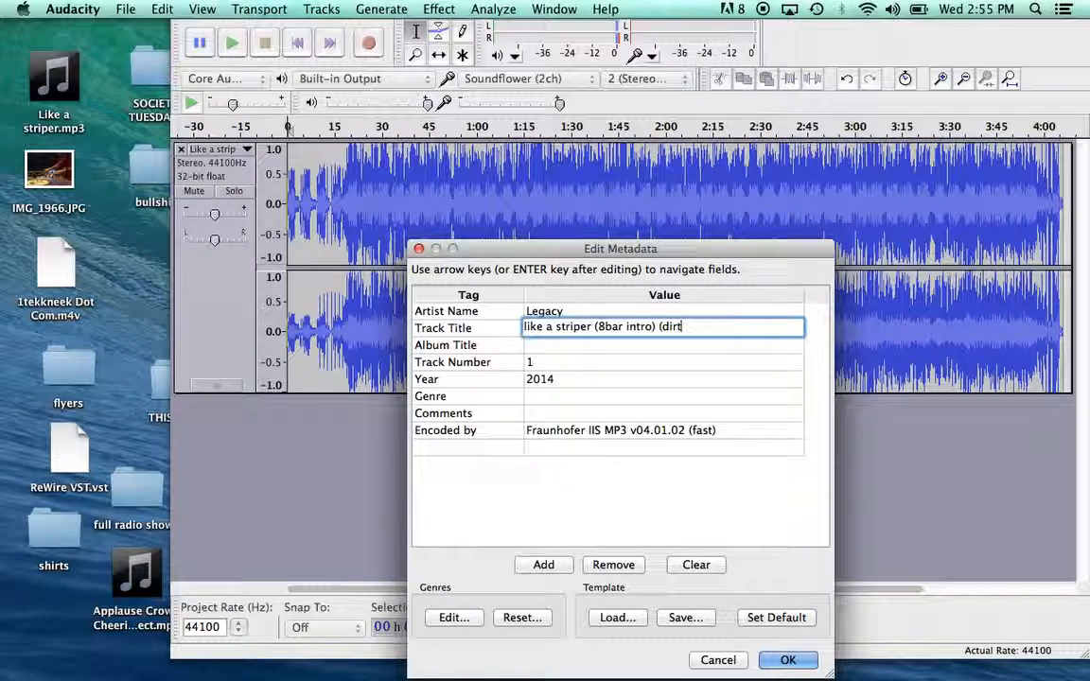
{"action": "type", "text": "y)"}
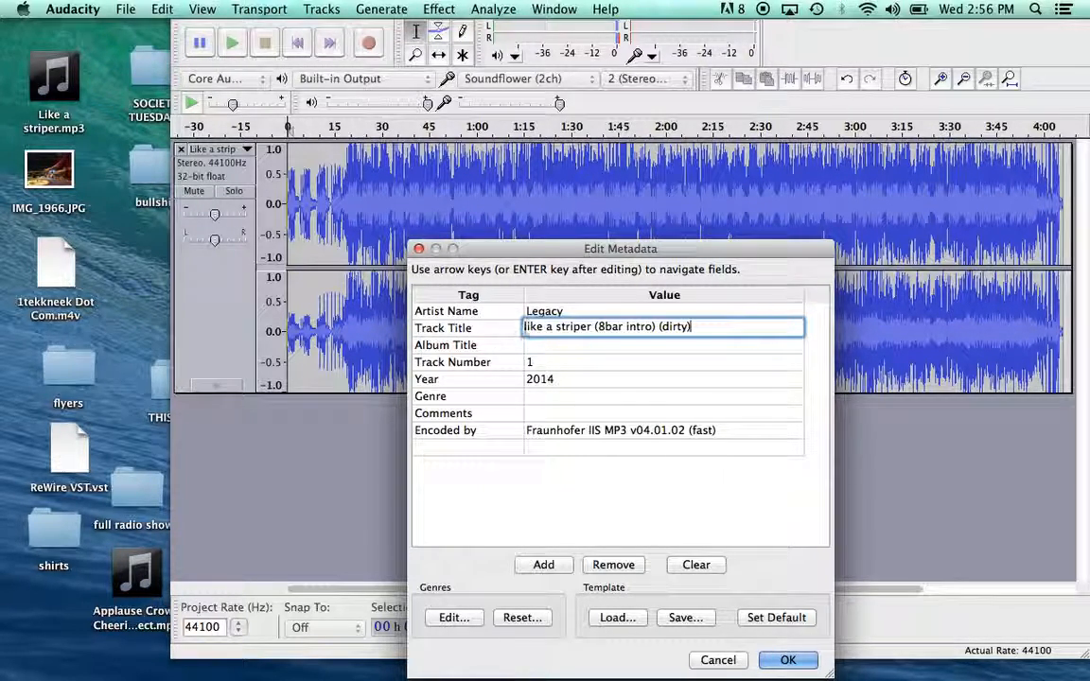
{"action": "mouse_move", "coordinate": [813, 568]}
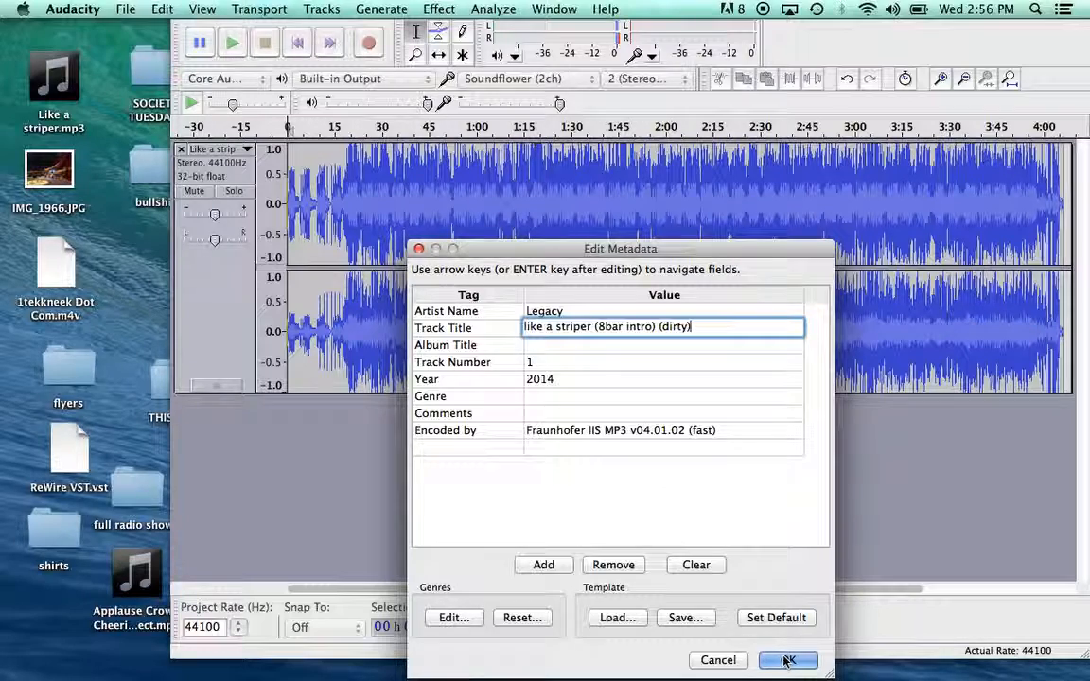
{"action": "key", "text": "Return"}
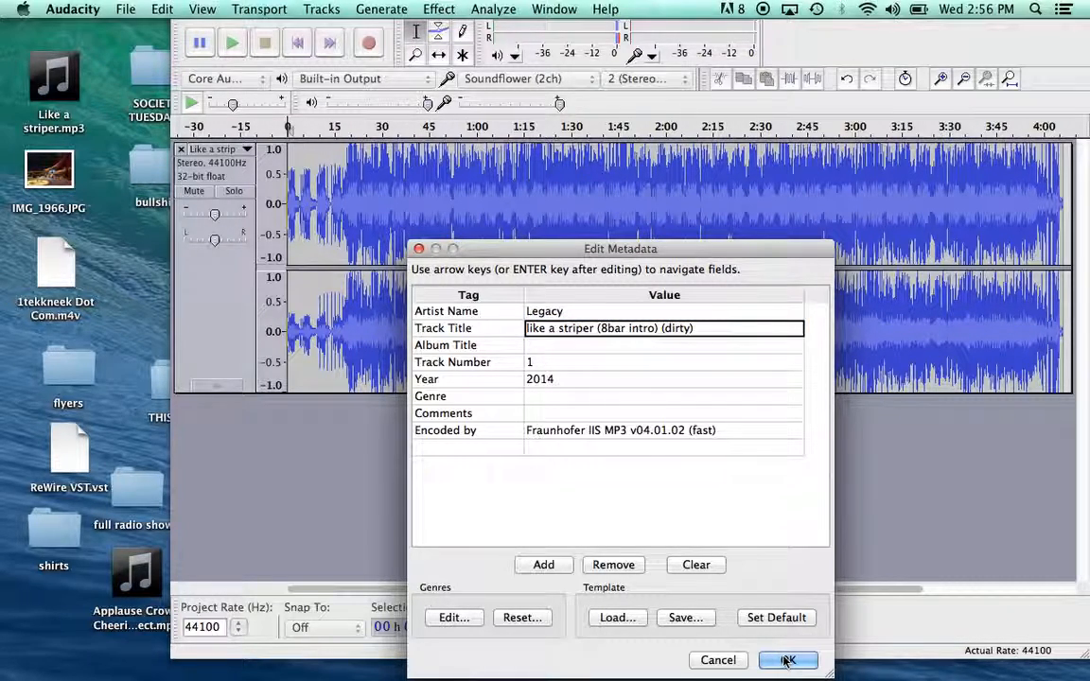
{"action": "left_click", "coordinate": [786, 660]}
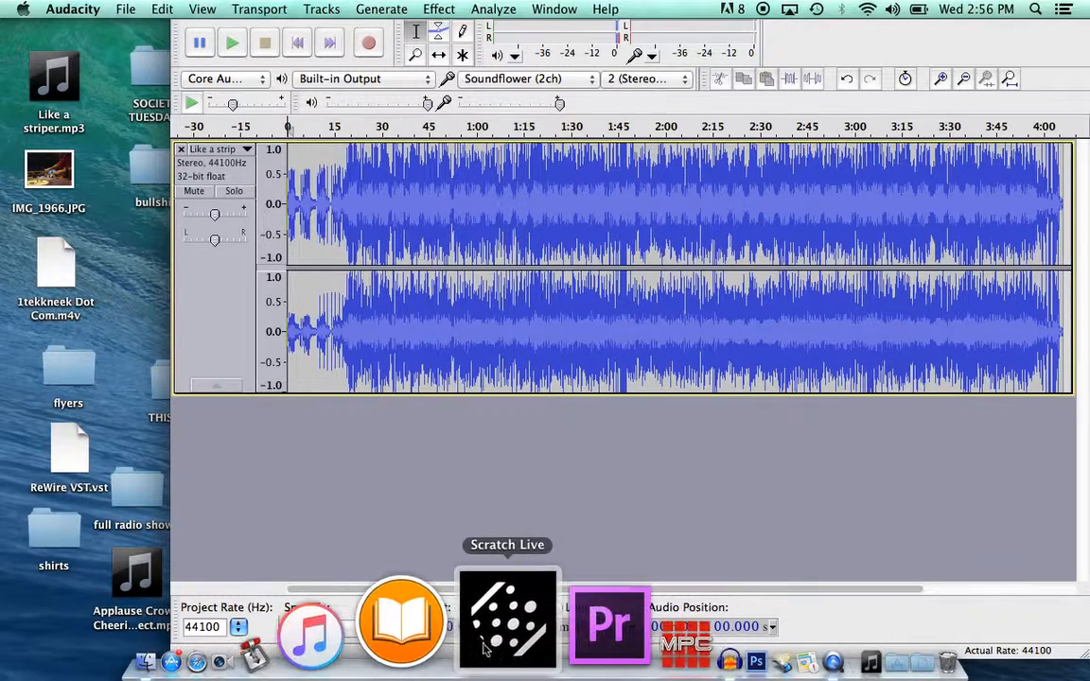
Step: Switch to Scratch Live, take its window out of the maximized size and move it clear of the desktop files
{"action": "left_click", "coordinate": [485, 646]}
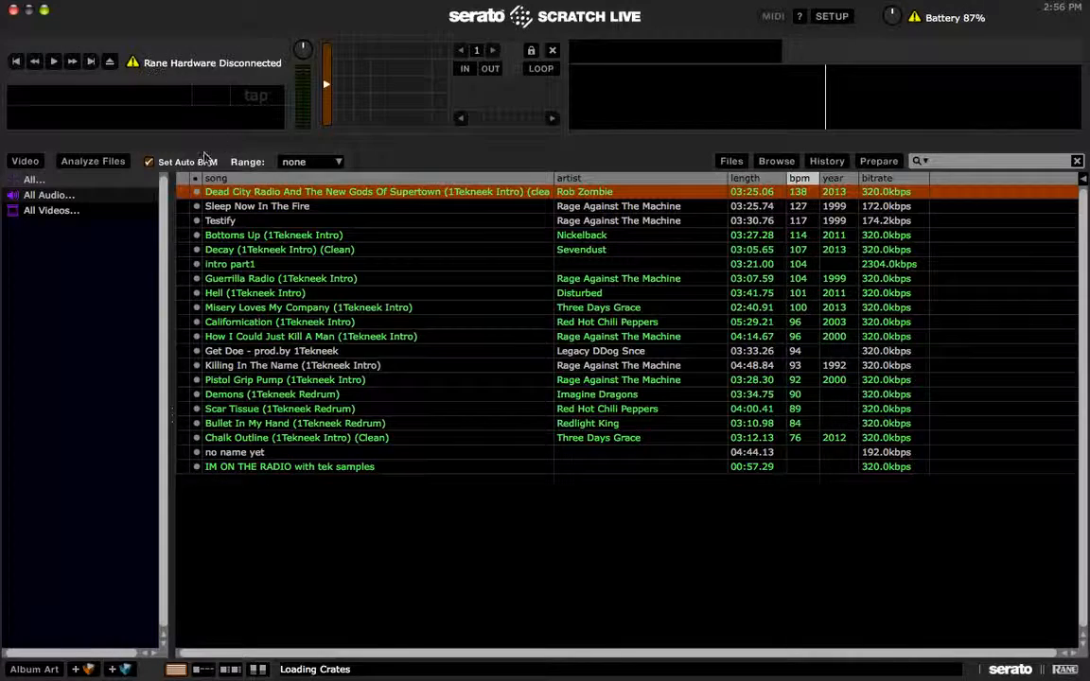
{"action": "left_click", "coordinate": [45, 11]}
{"action": "left_click_drag", "start_coordinate": [105, 29], "coordinate": [401, 8]}
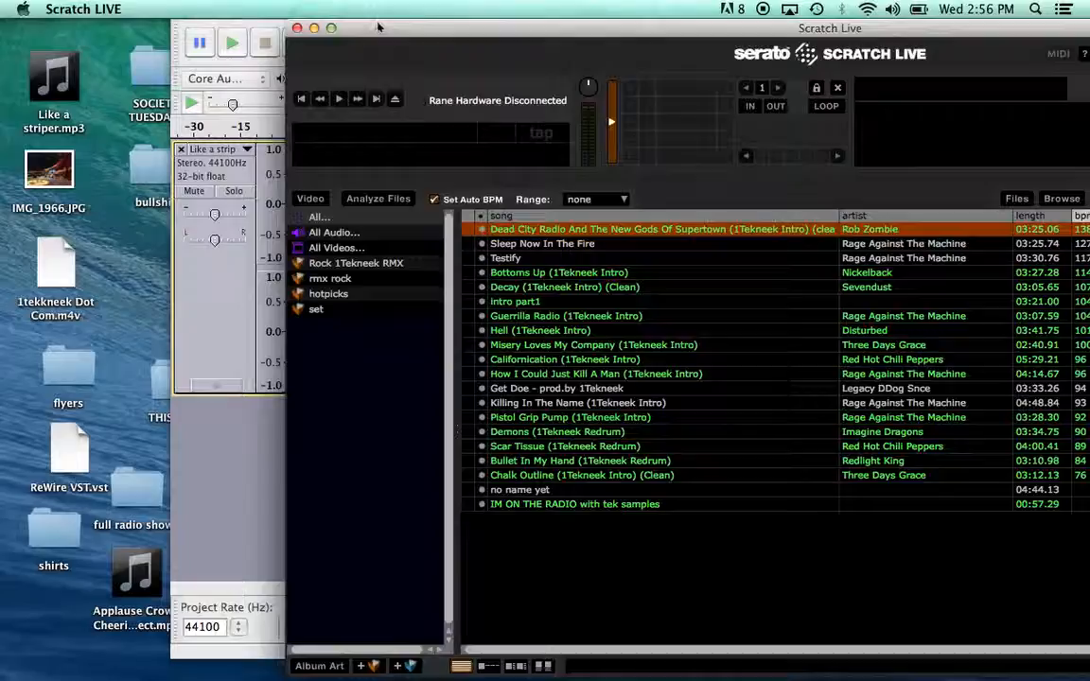
{"action": "left_click_drag", "start_coordinate": [374, 20], "coordinate": [586, 183]}
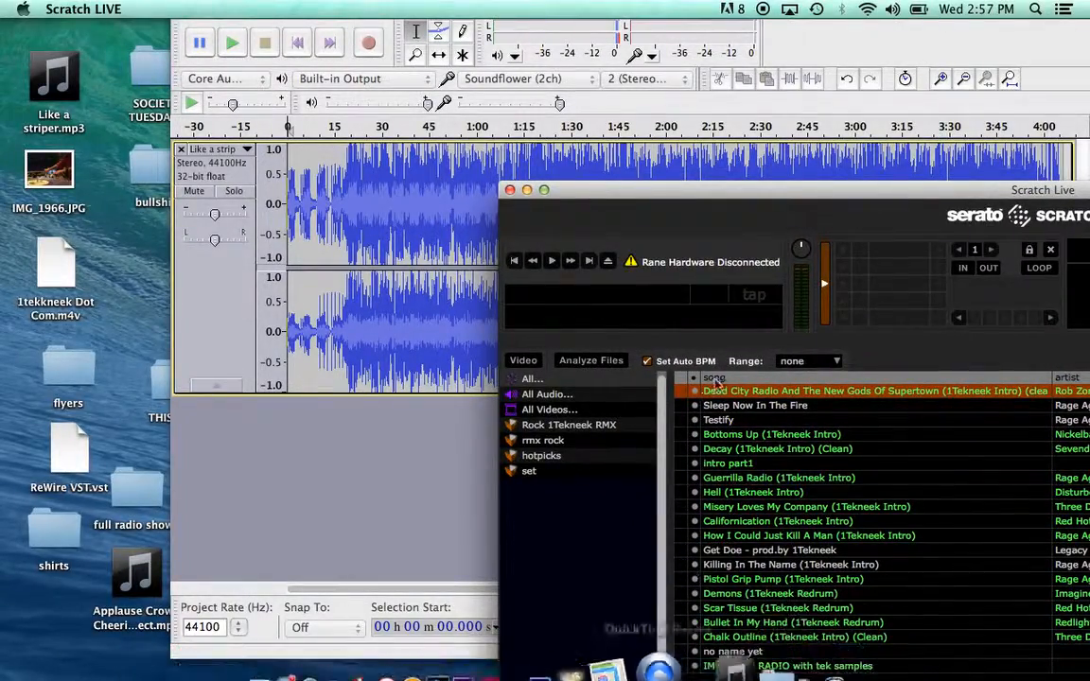
Step: Move Legacy - Like a striper.mp3 from the Downloads folder onto the desktop
{"action": "left_click", "coordinate": [711, 634]}
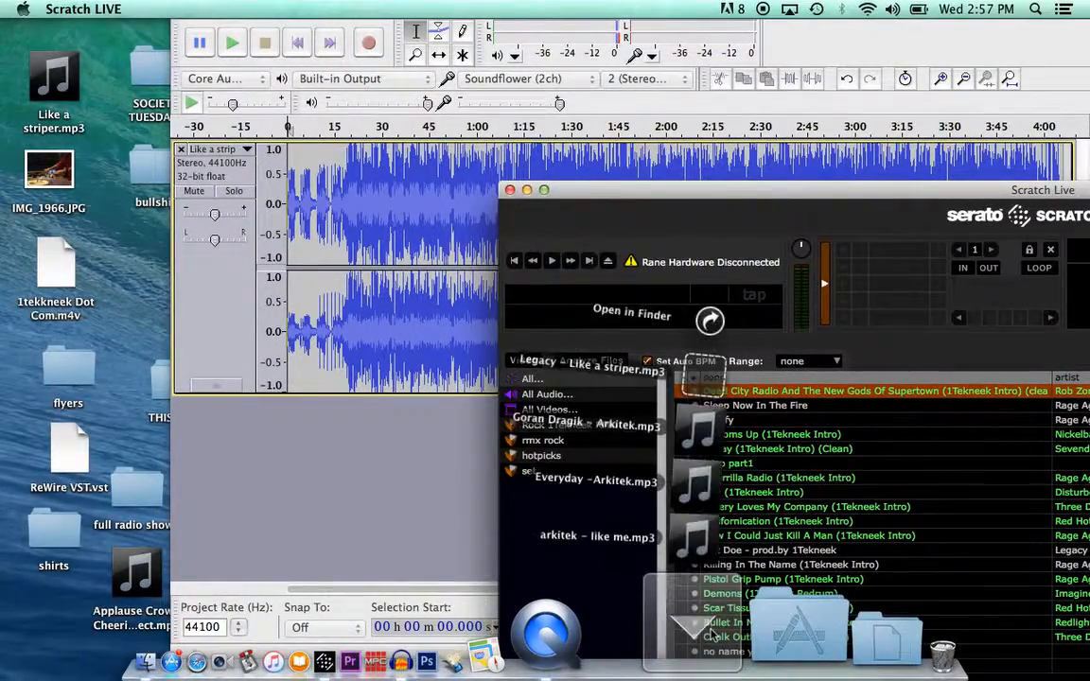
{"action": "left_click_drag", "start_coordinate": [759, 371], "coordinate": [131, 289]}
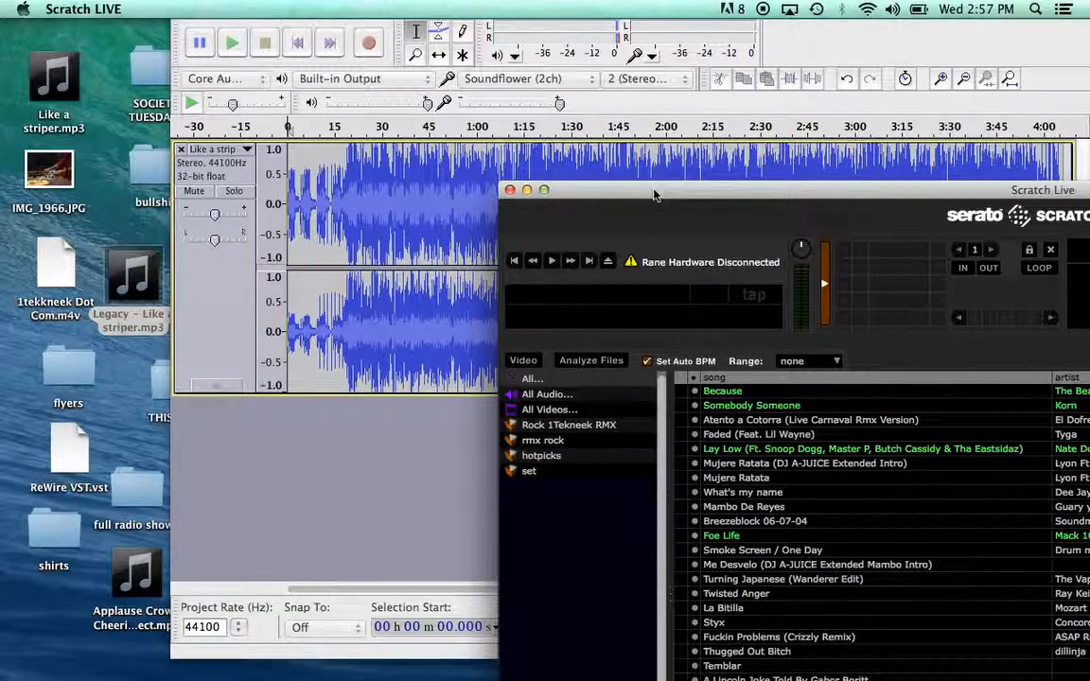
Step: Reposition the Scratch Live window beside the exported desktop file and bring the end of the crate list into view
{"action": "left_click_drag", "start_coordinate": [639, 189], "coordinate": [496, 95]}
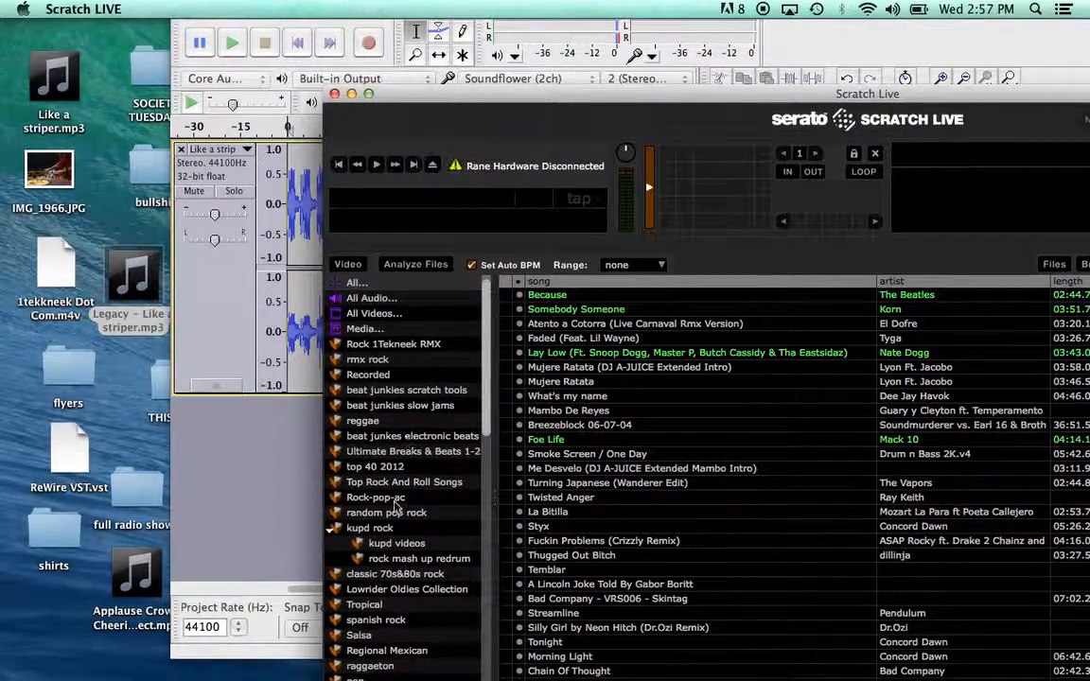
{"action": "scroll", "coordinate": [396, 506], "scroll_direction": "down", "scroll_amount": 15}
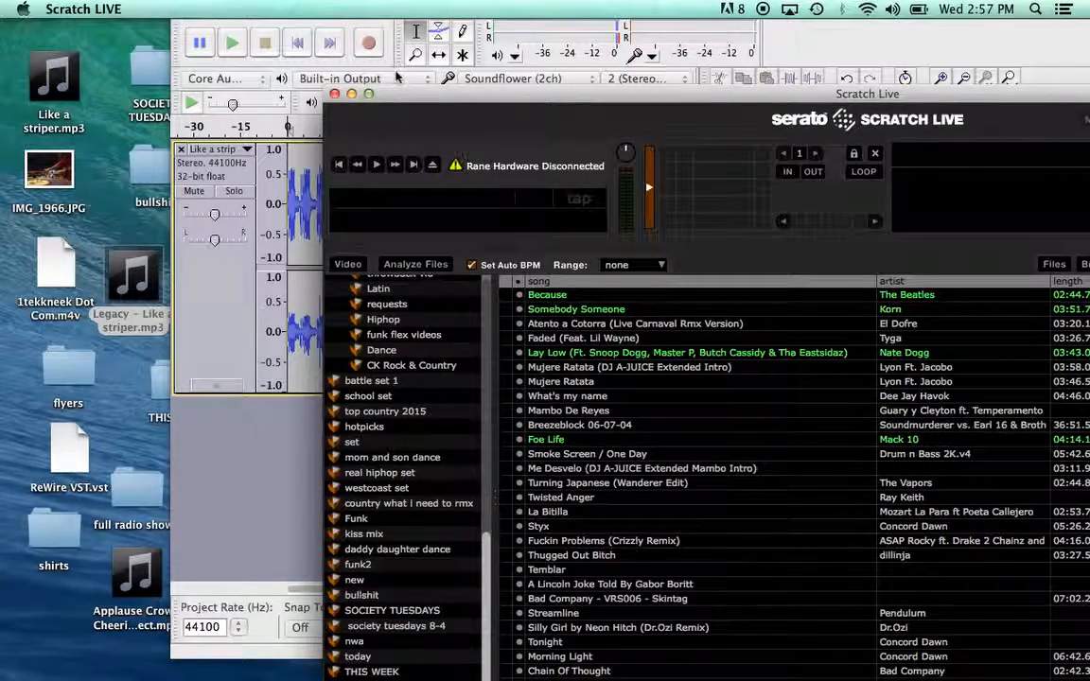
{"action": "left_click_drag", "start_coordinate": [365, 92], "coordinate": [373, 7]}
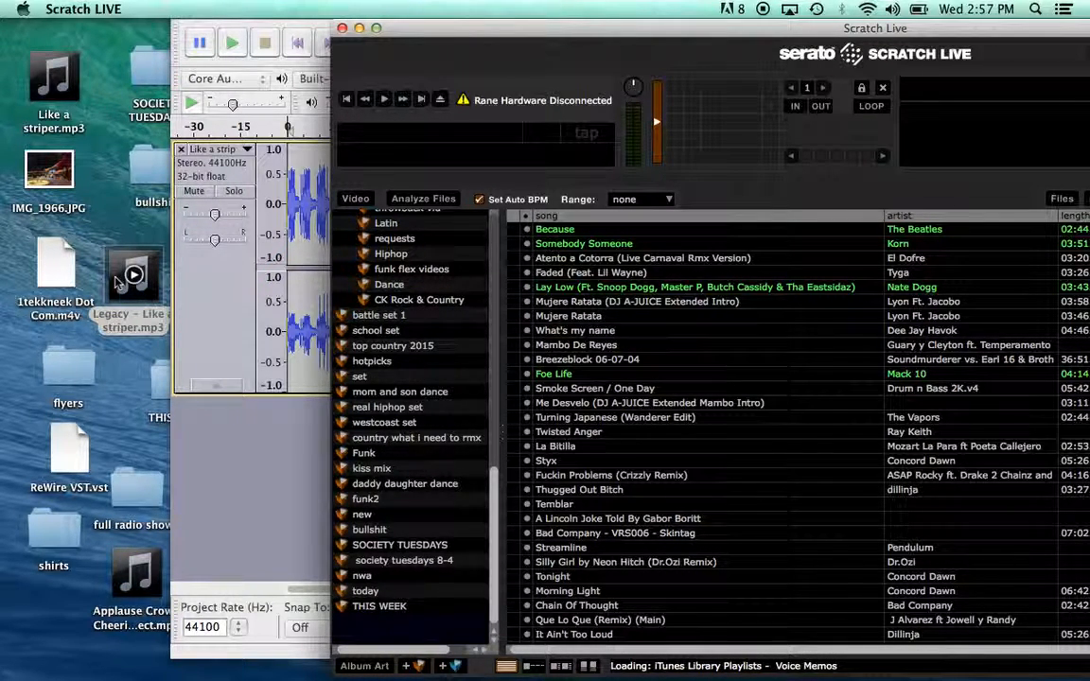
Step: Load Legacy - Like a striper.mp3 from the desktop onto the Scratch Live deck
{"action": "left_click_drag", "start_coordinate": [121, 282], "coordinate": [434, 148]}
{"action": "left_click_drag", "start_coordinate": [139, 269], "coordinate": [457, 140]}
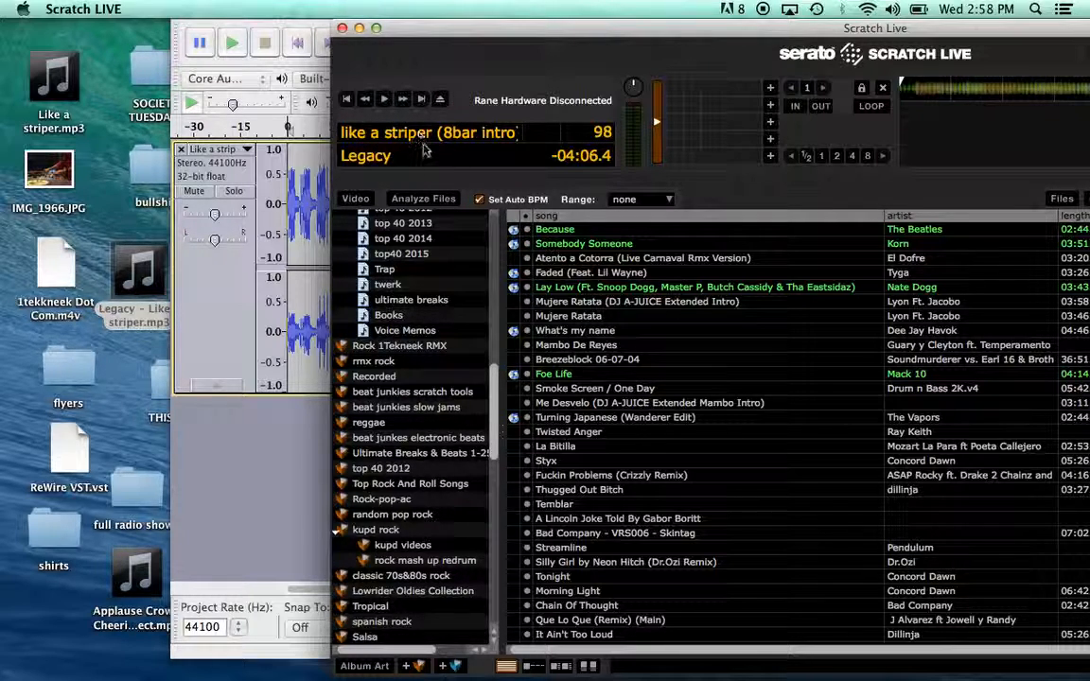
{"action": "left_click_drag", "start_coordinate": [521, 34], "coordinate": [365, 41]}
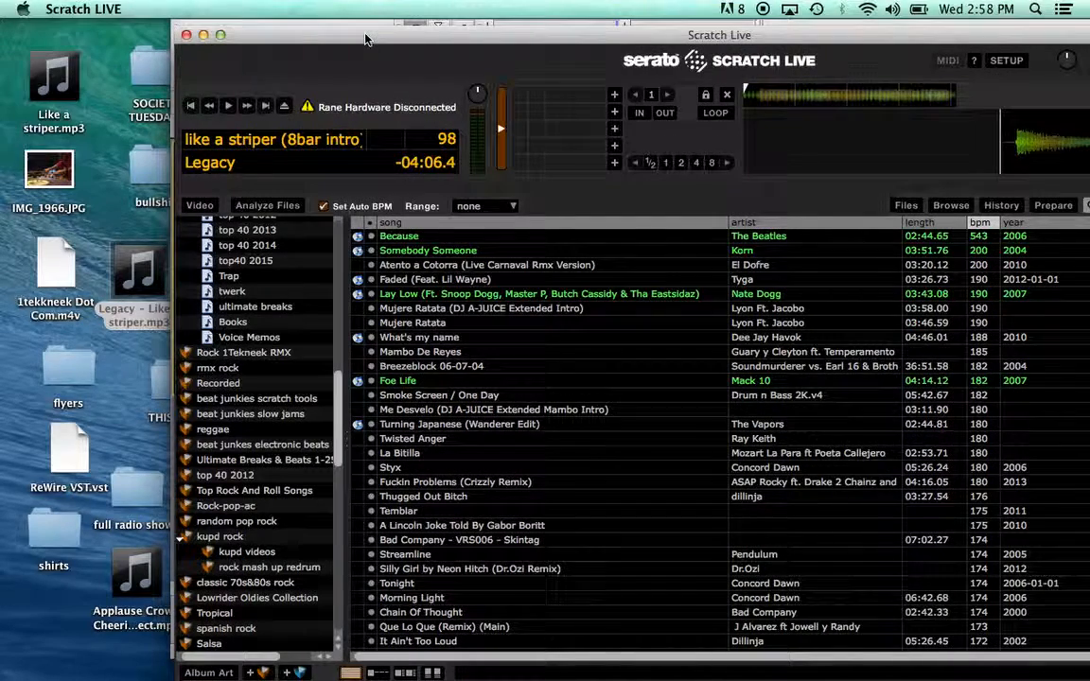
{"action": "left_click", "coordinate": [186, 36]}
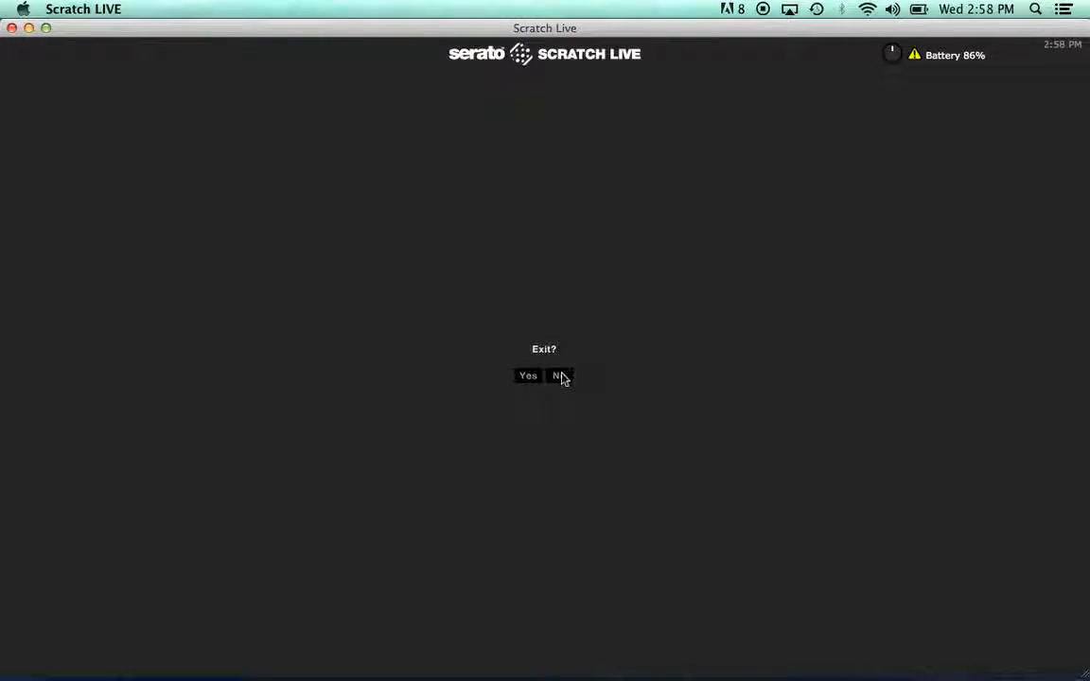
{"action": "left_click", "coordinate": [562, 378]}
Step: Move the Scratch Live window down so the Audacity track and the exported desktop file are uncovered
{"action": "left_click_drag", "start_coordinate": [67, 34], "coordinate": [163, 38]}
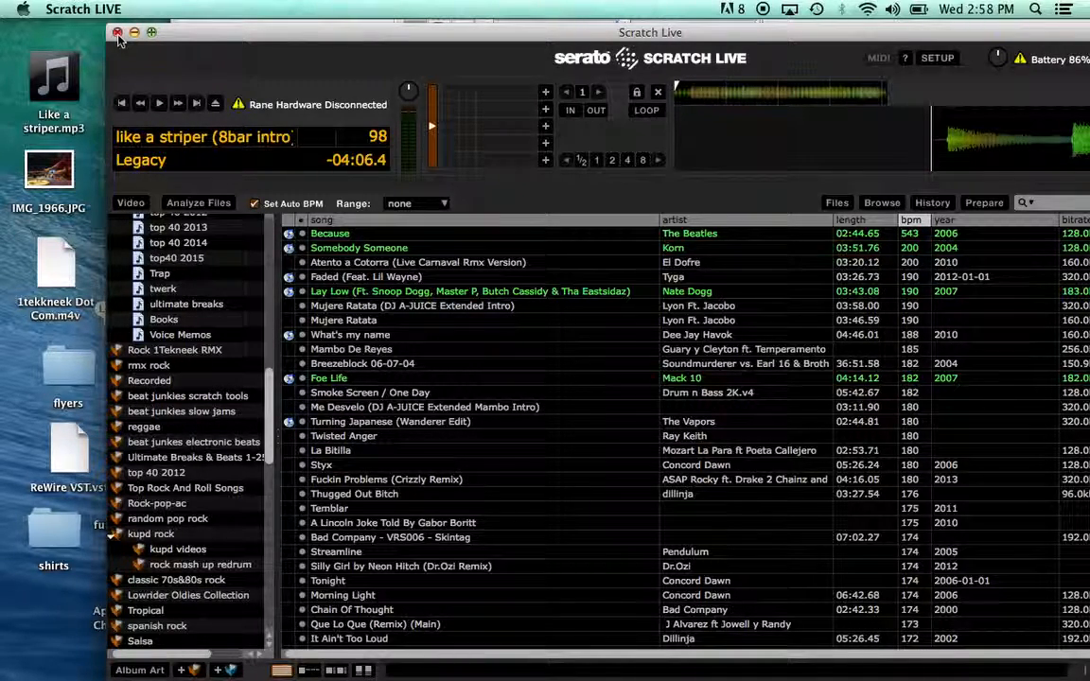
{"action": "left_click_drag", "start_coordinate": [175, 36], "coordinate": [126, 118]}
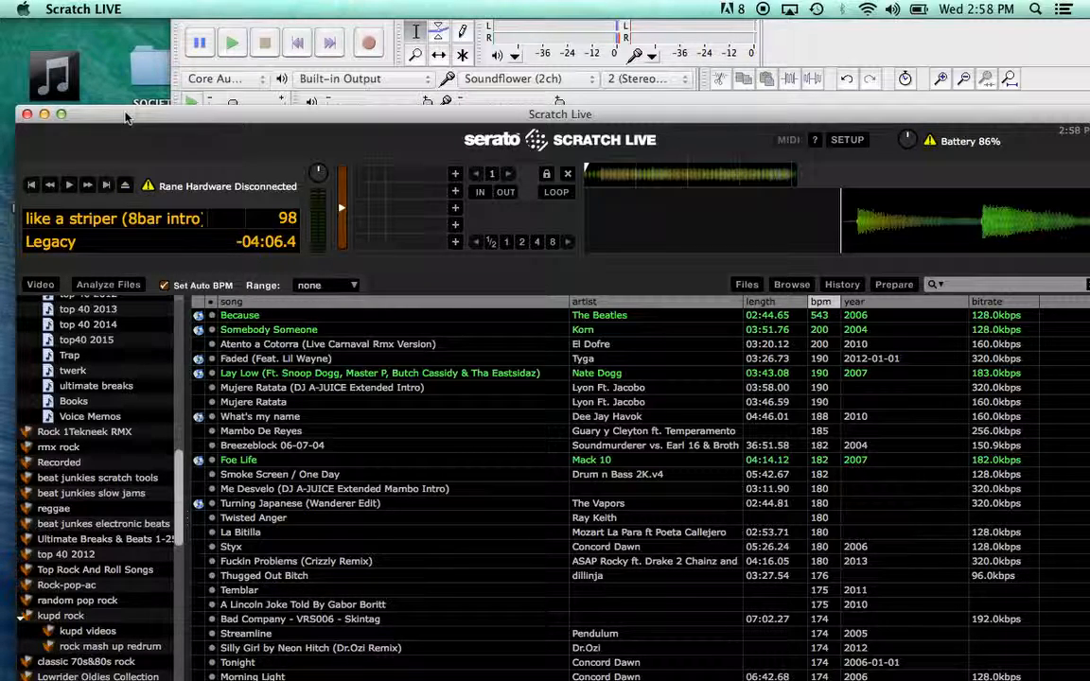
{"action": "left_click_drag", "start_coordinate": [126, 118], "coordinate": [111, 112]}
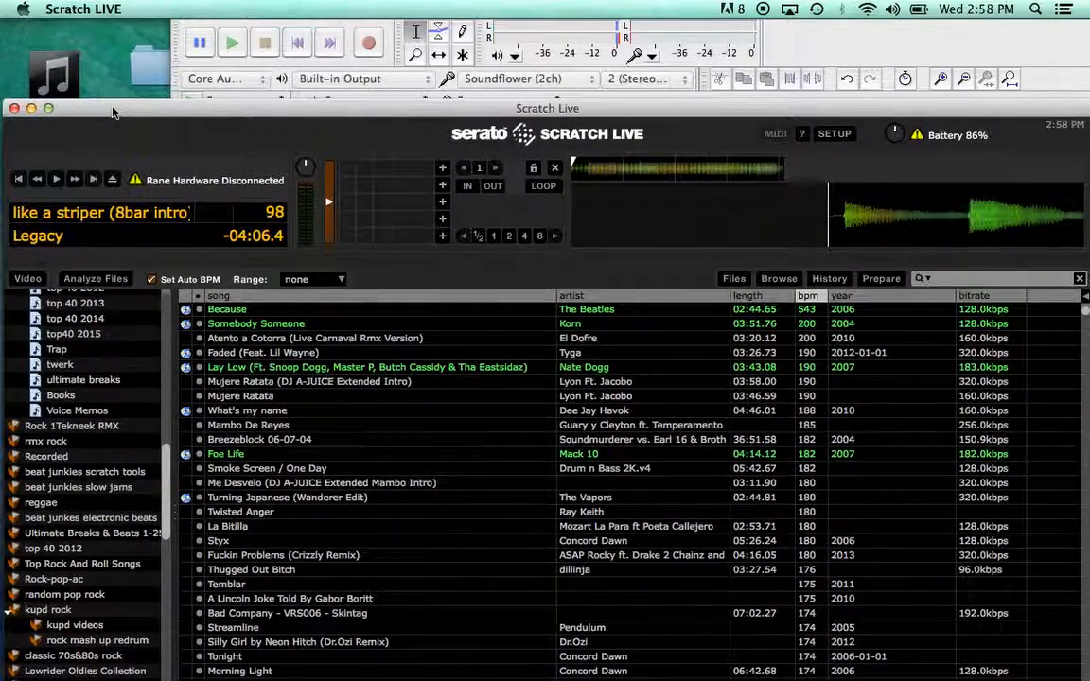
{"action": "left_click_drag", "start_coordinate": [112, 112], "coordinate": [107, 116]}
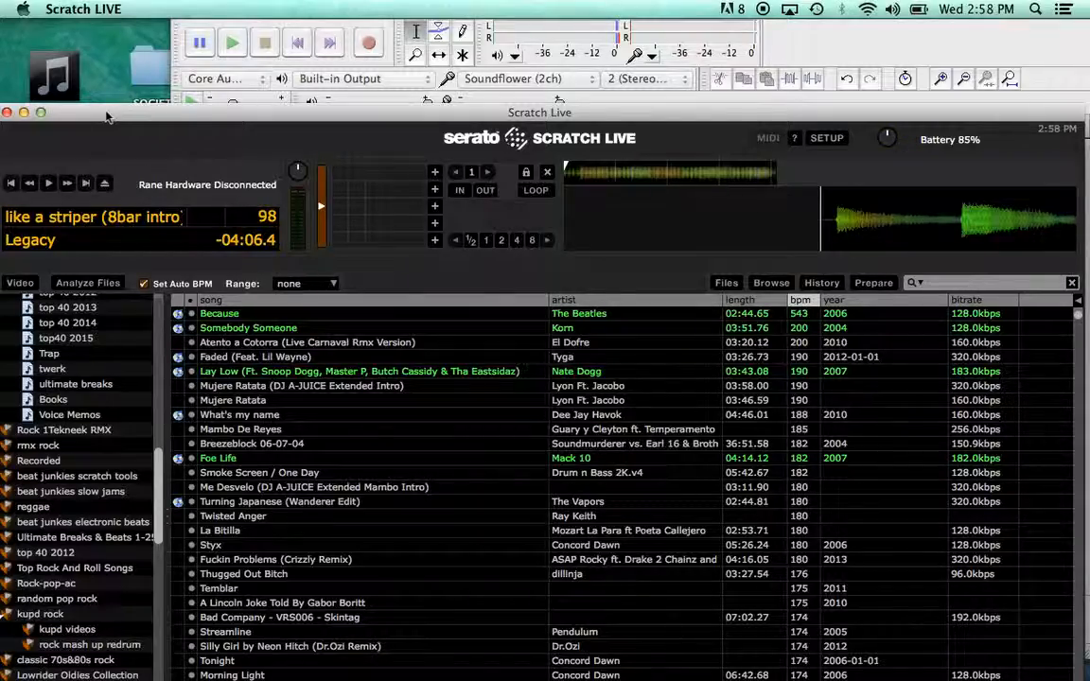
{"action": "left_click_drag", "start_coordinate": [107, 116], "coordinate": [130, 315]}
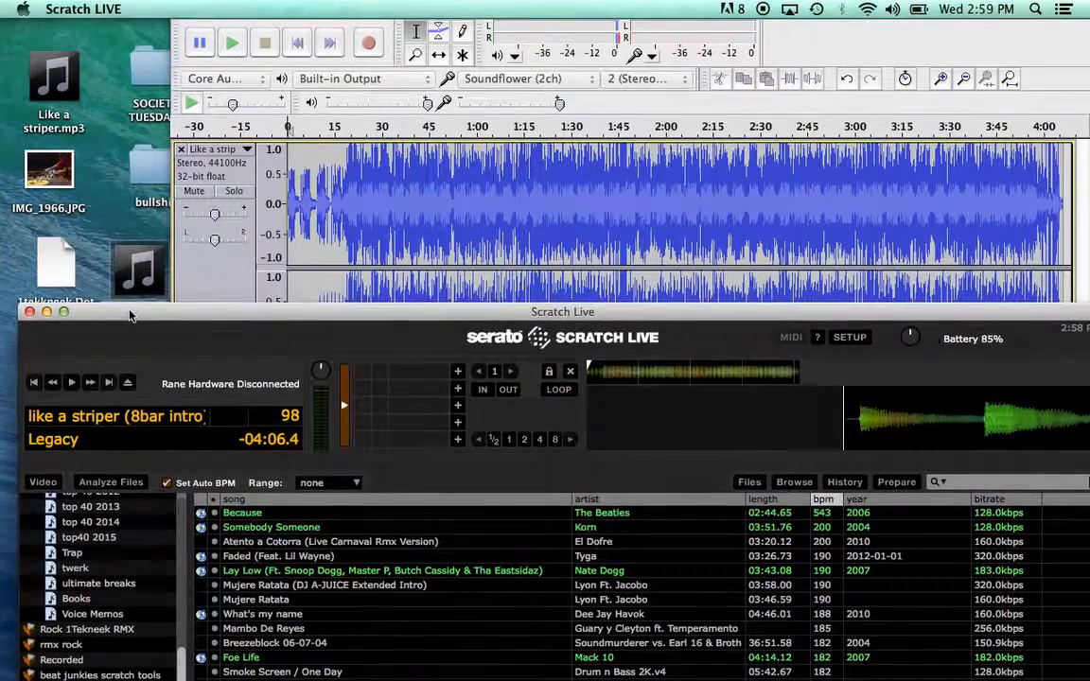